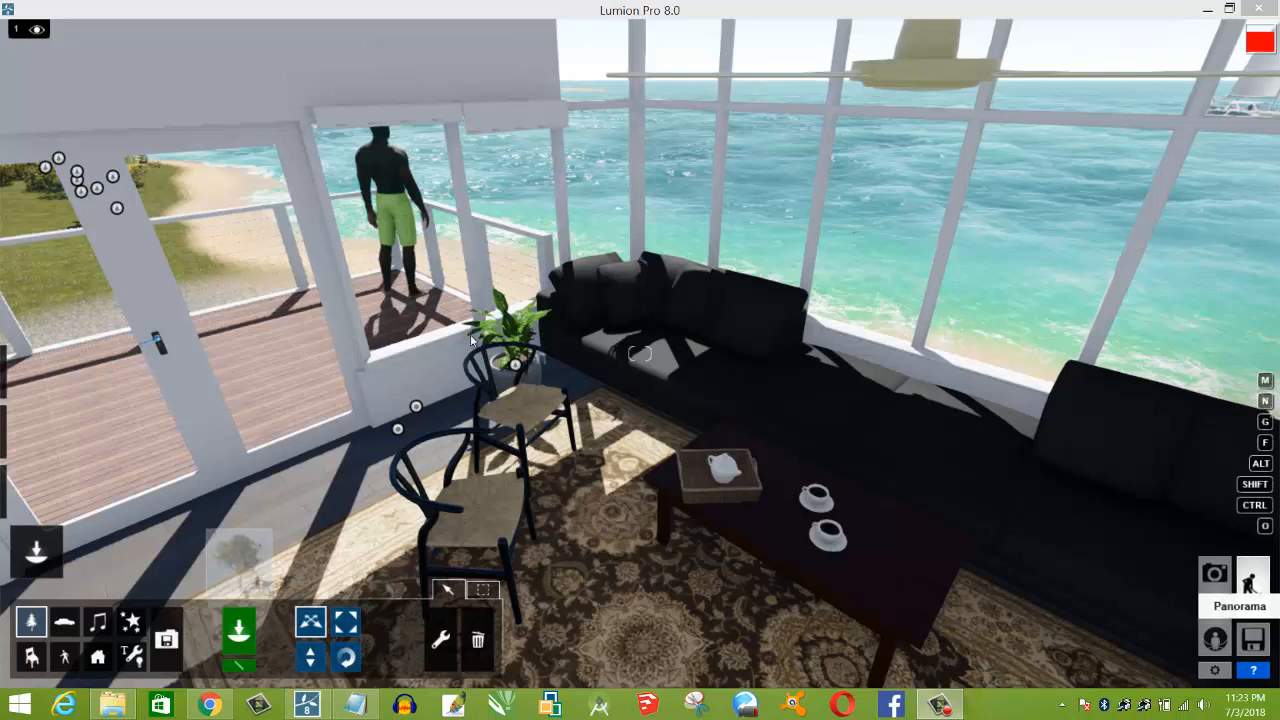
Step: Select the potted Dieffenbachia plant beside the chairs and turn on high-quality terrain and high-quality trees for the editor
{"action": "left_click", "coordinate": [516, 343]}
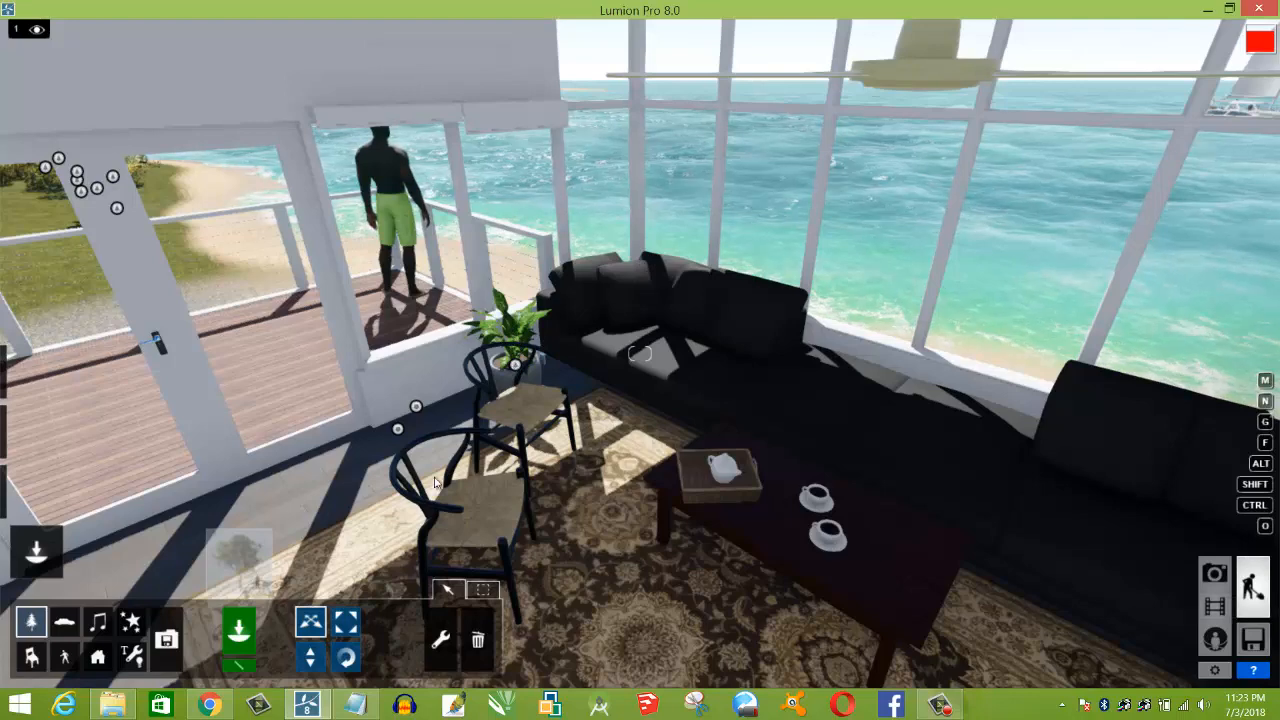
{"action": "left_click", "coordinate": [515, 365]}
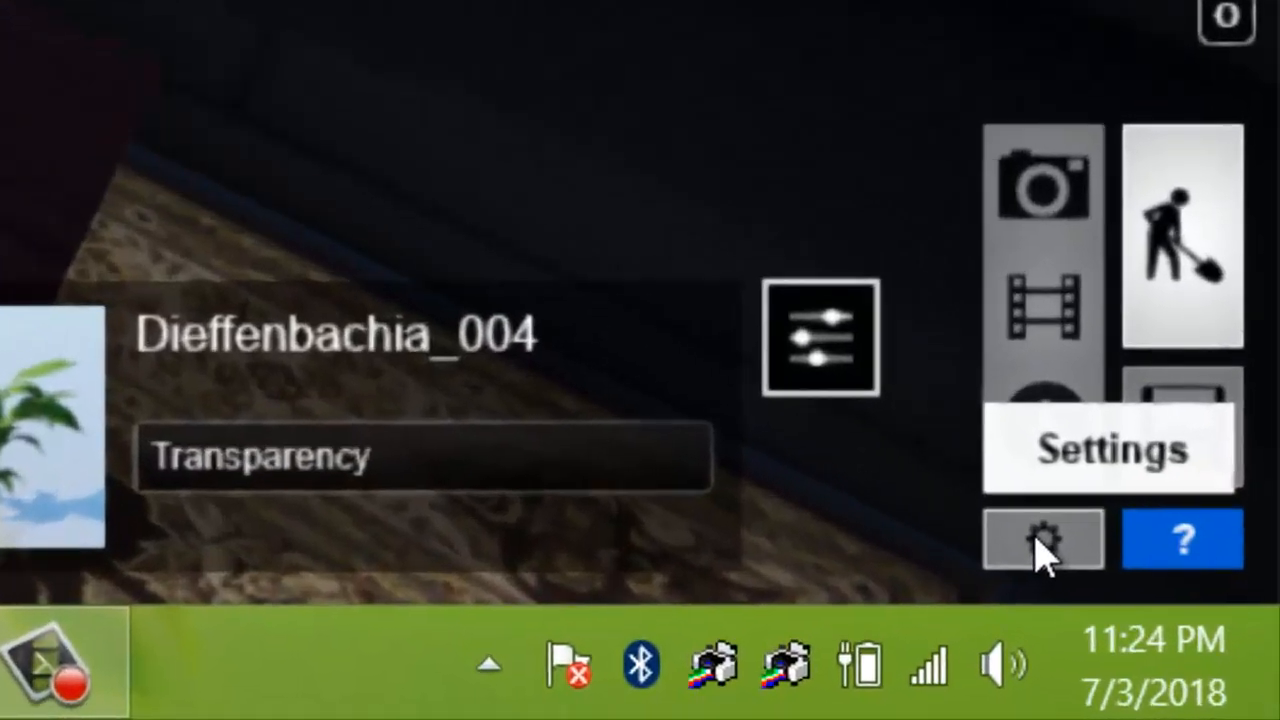
{"action": "left_click", "coordinate": [1041, 543]}
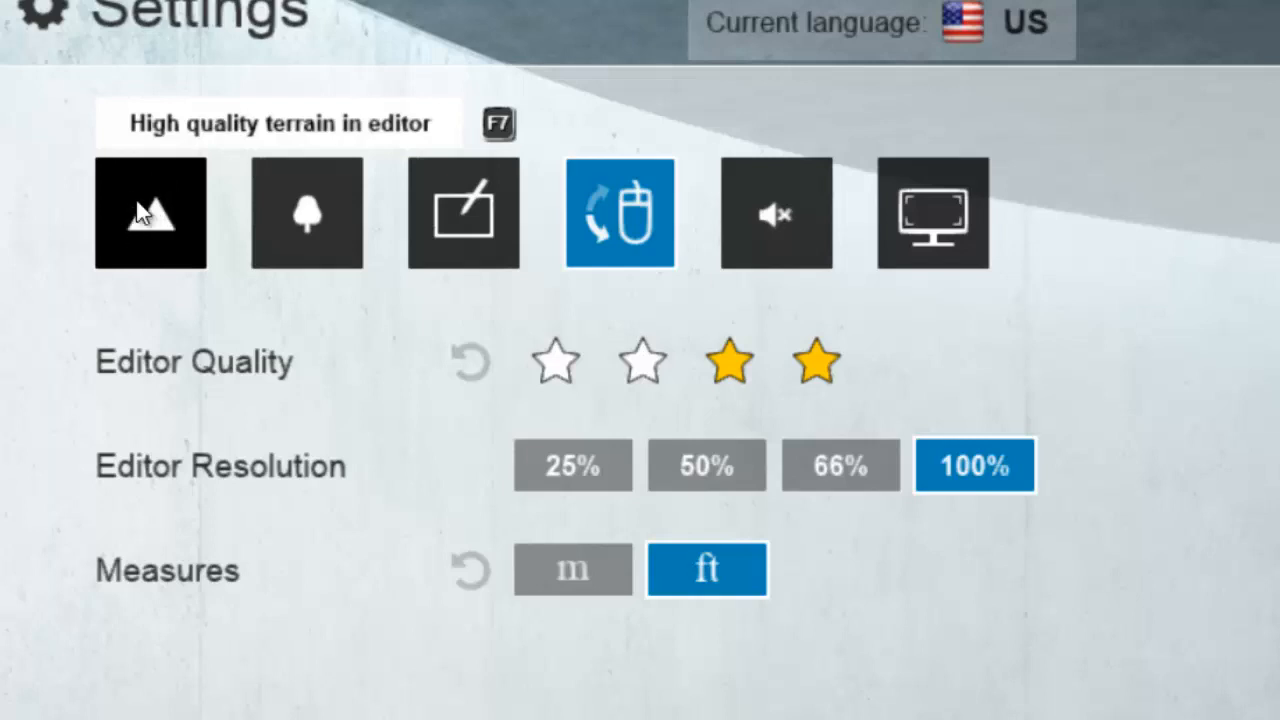
{"action": "left_click", "coordinate": [174, 222]}
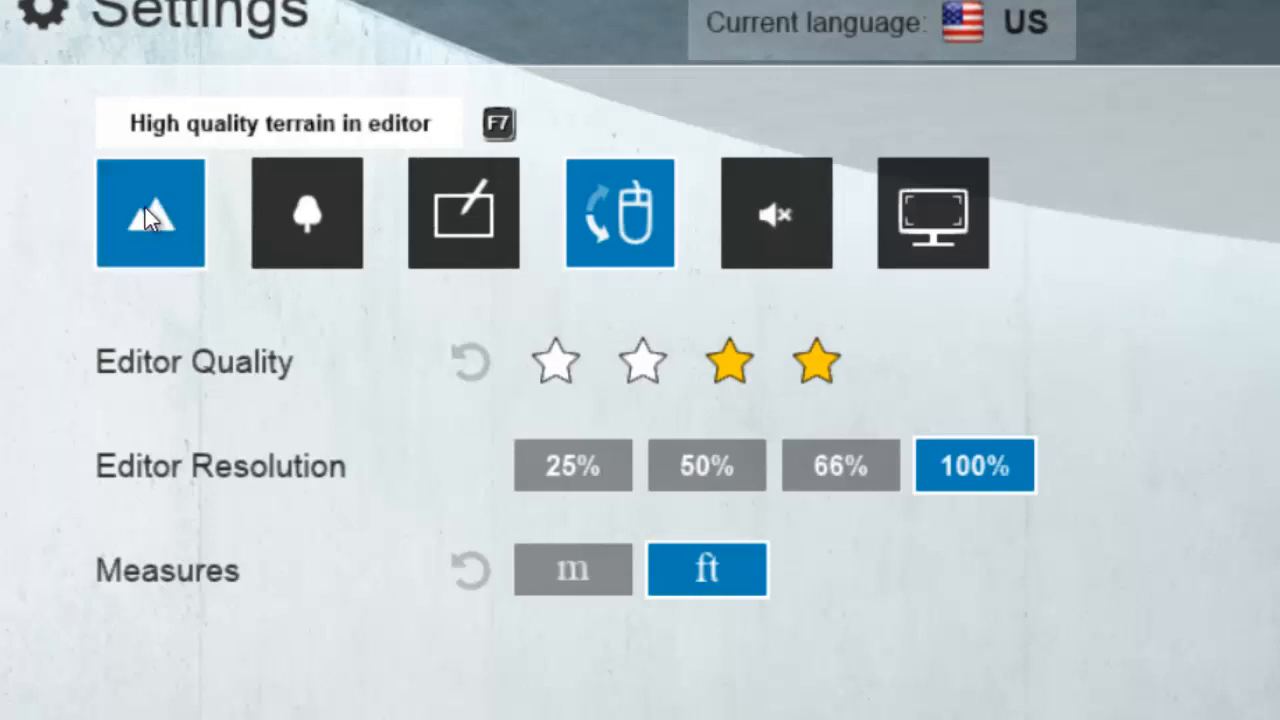
{"action": "left_click", "coordinate": [160, 226]}
{"action": "left_click", "coordinate": [155, 222]}
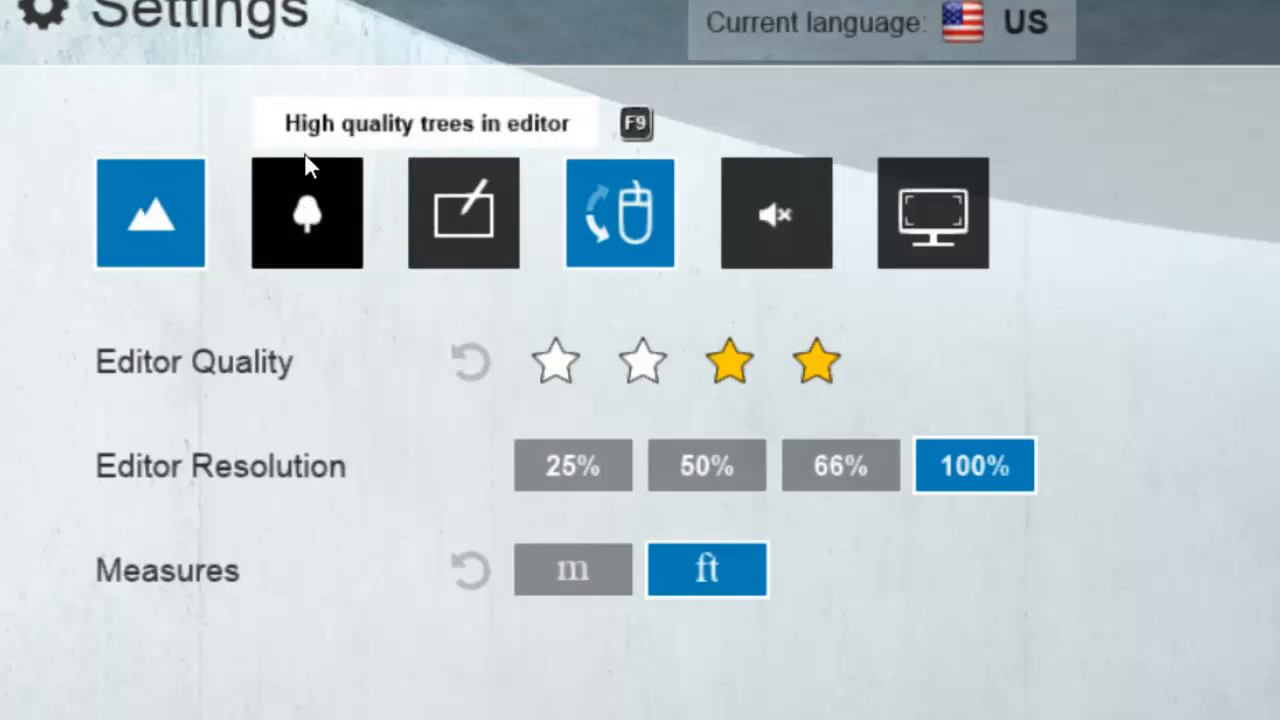
{"action": "left_click", "coordinate": [322, 214]}
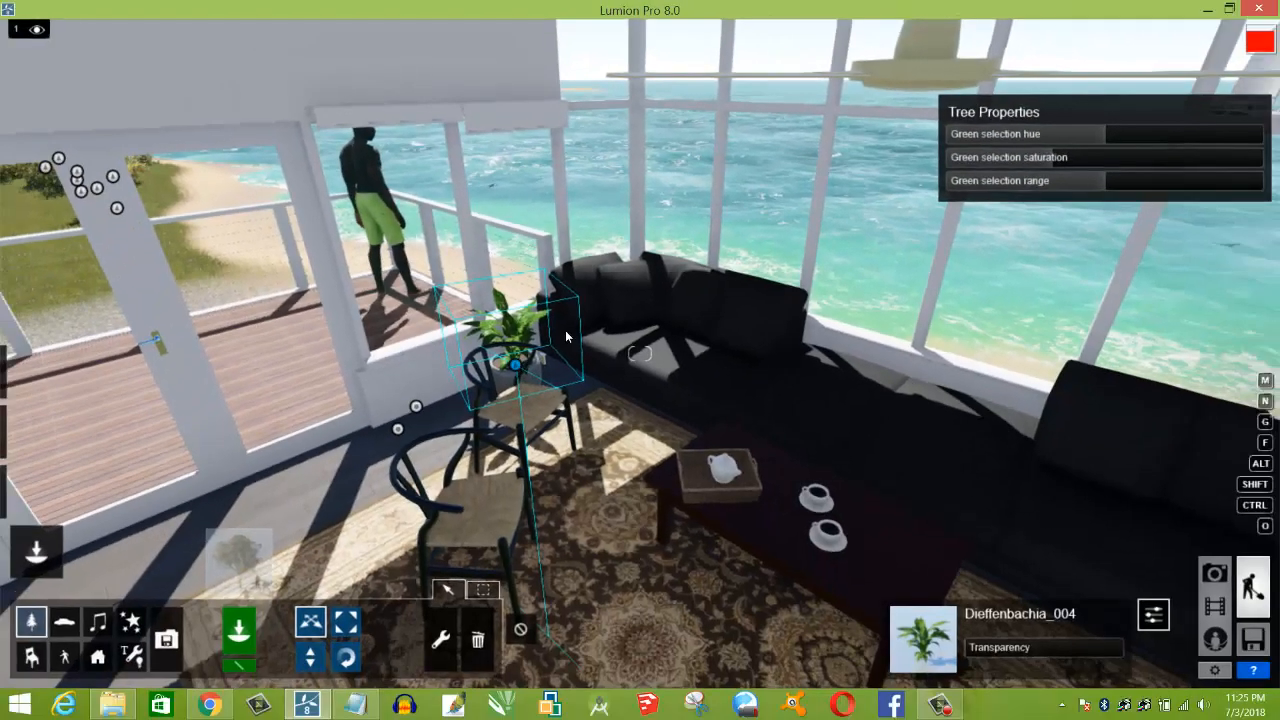
Step: Select the potted Dieffenbachia again and shift its green selection hue slightly toward yellow-green
{"action": "left_click", "coordinate": [515, 369]}
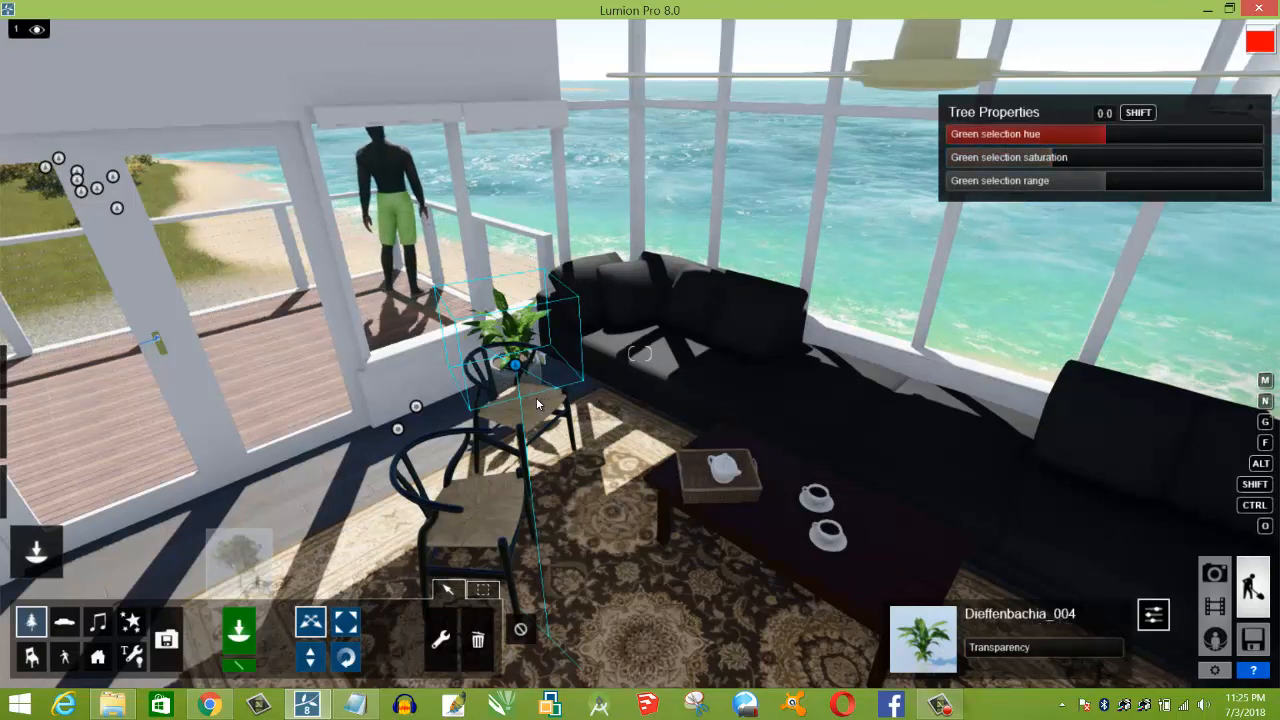
{"action": "key", "text": "w"}
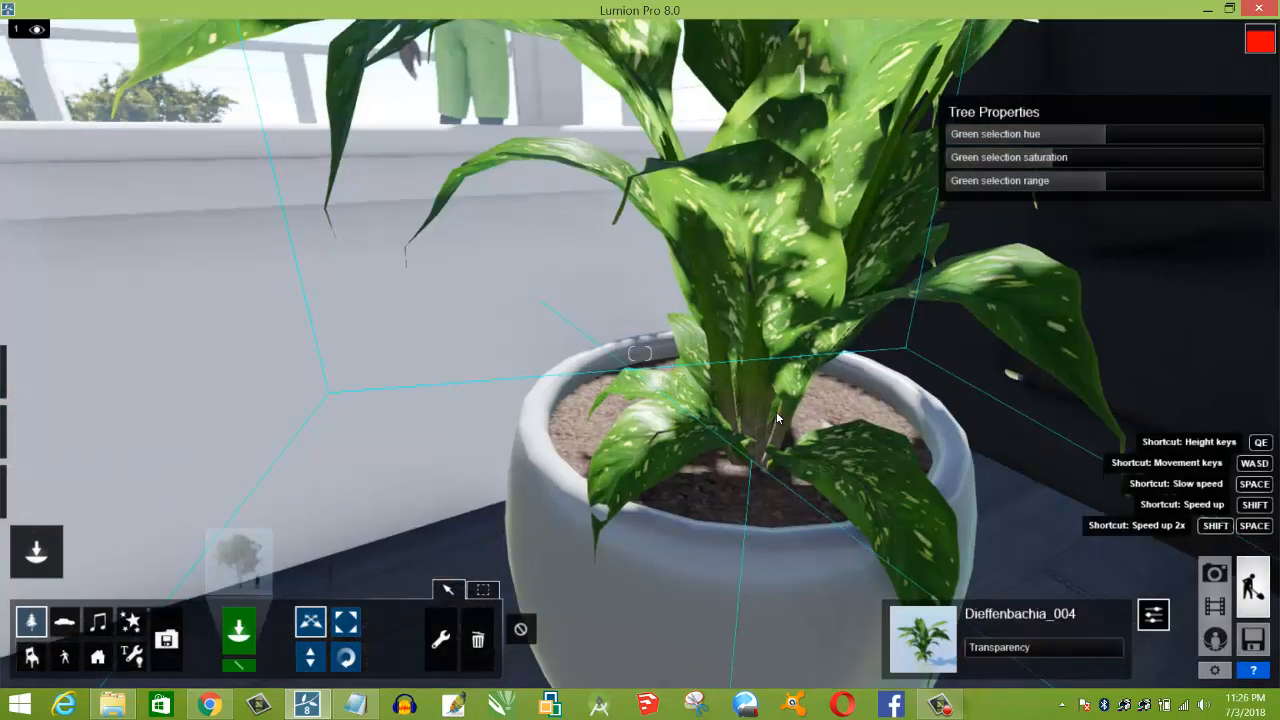
{"action": "key", "text": "w"}
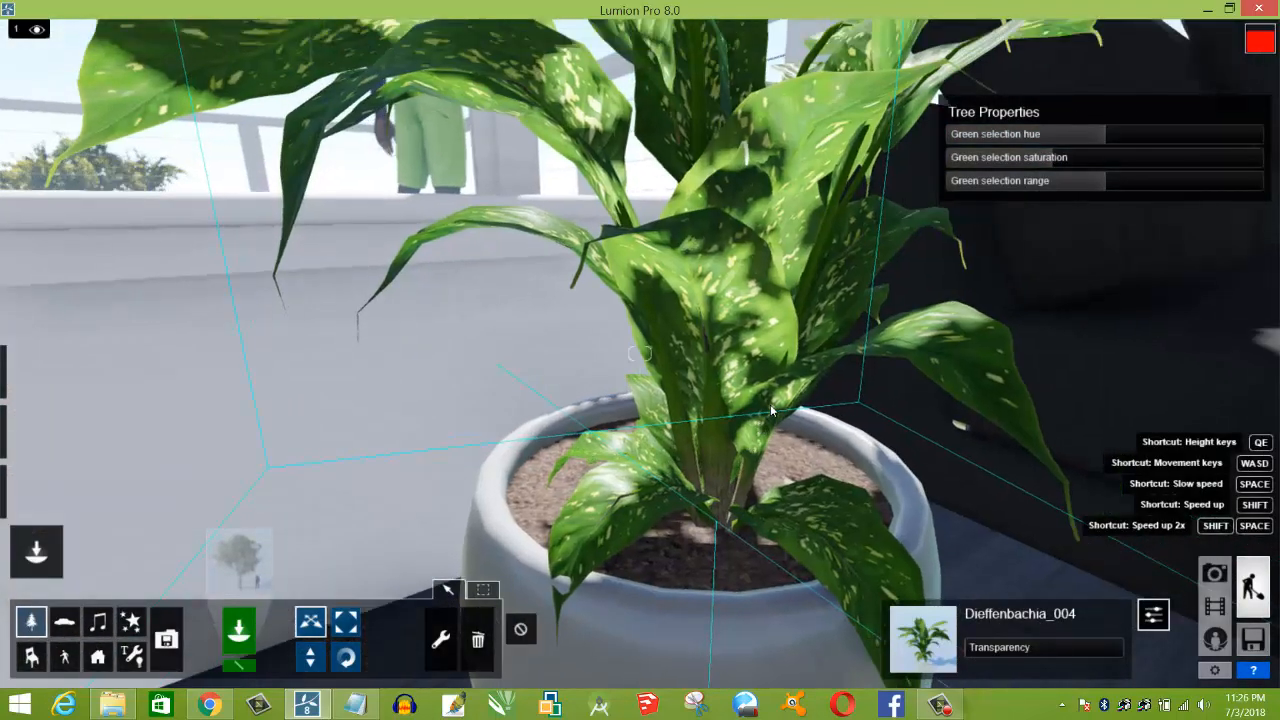
{"action": "mouse_move", "coordinate": [770, 406]}
{"action": "right_mouse_down"}
{"action": "mouse_move", "coordinate": [722, 428]}
{"action": "mouse_move", "coordinate": [731, 460]}
{"action": "mouse_move", "coordinate": [776, 409]}
{"action": "right_mouse_up"}
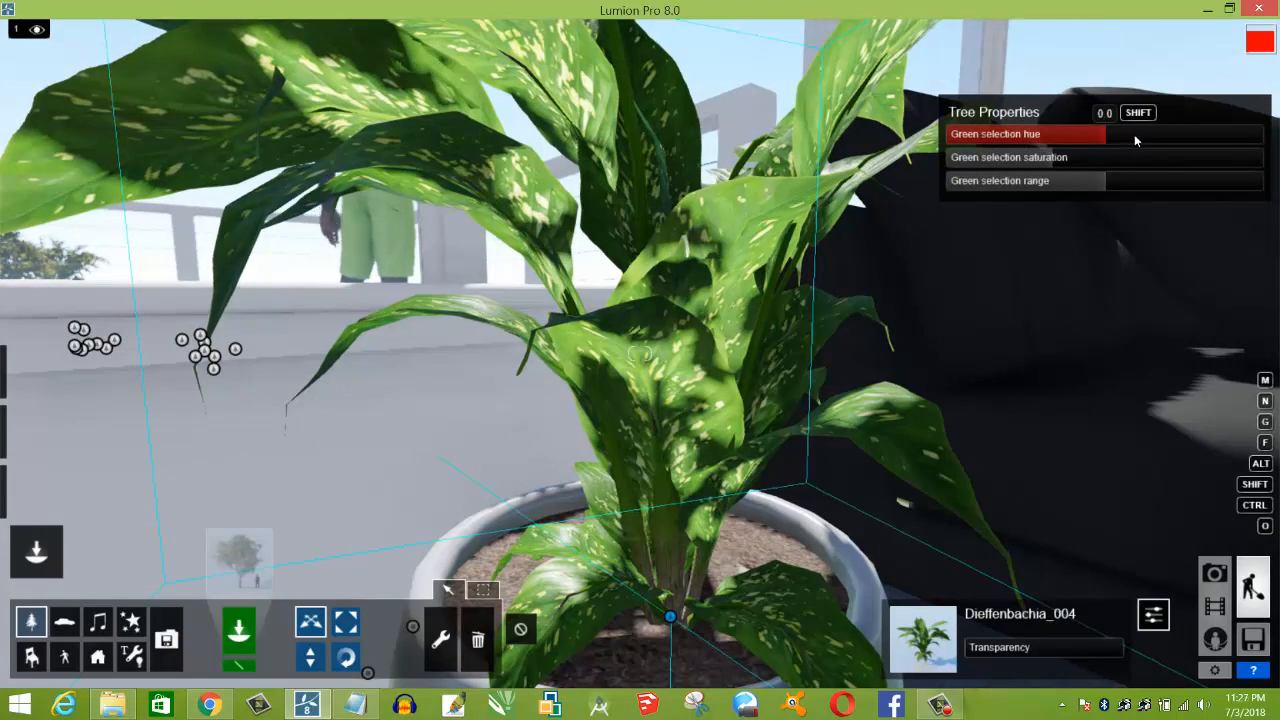
{"action": "mouse_move", "coordinate": [1142, 133]}
{"action": "left_mouse_down"}
{"action": "mouse_move", "coordinate": [1262, 135]}
{"action": "mouse_move", "coordinate": [964, 141]}
{"action": "mouse_move", "coordinate": [1119, 137]}
{"action": "left_mouse_up"}
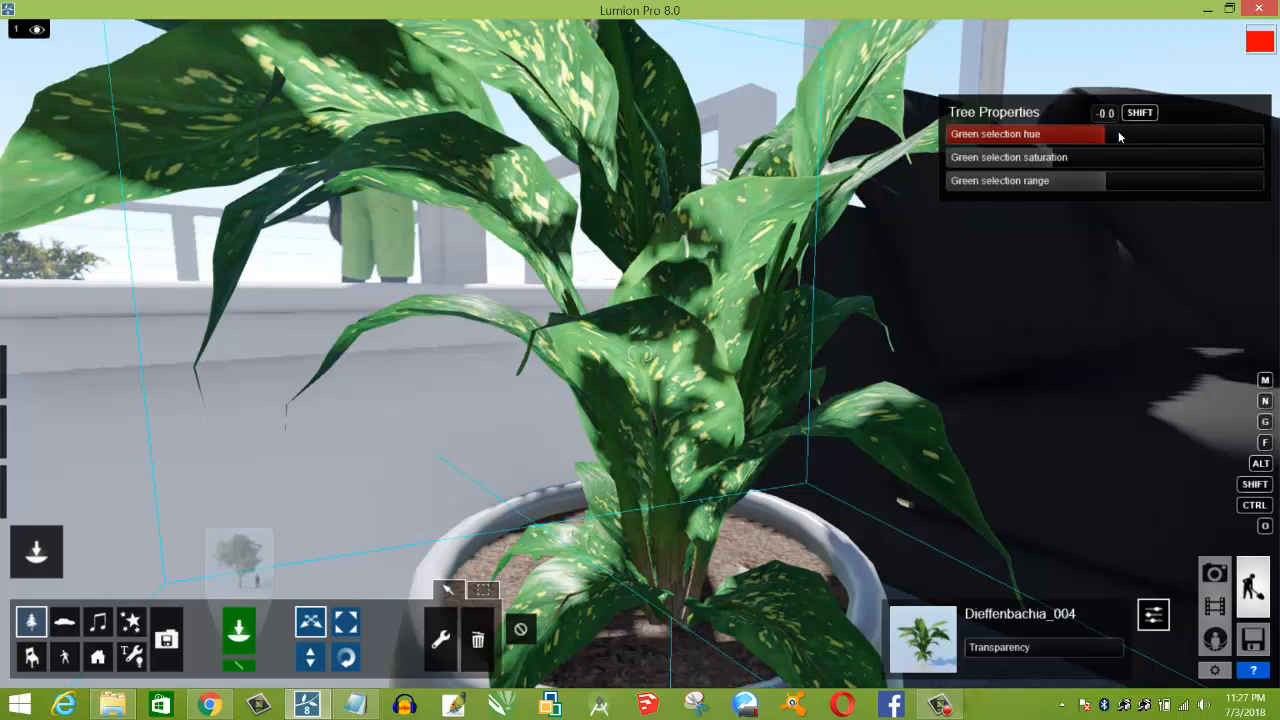
Step: Try the plant's green selection saturation at the 3.0 and 0.0 extremes, settling on a muted natural green
{"action": "left_click", "coordinate": [1058, 165]}
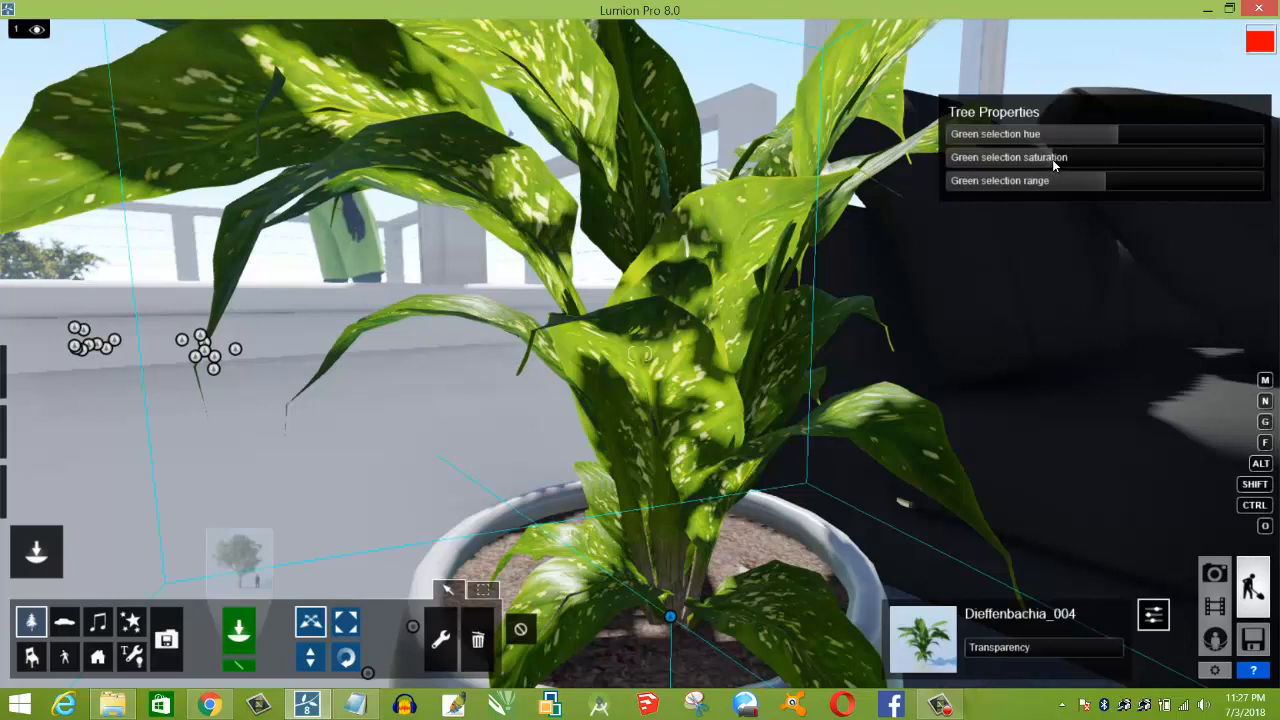
{"action": "left_click_drag", "start_coordinate": [1053, 163], "coordinate": [1057, 164]}
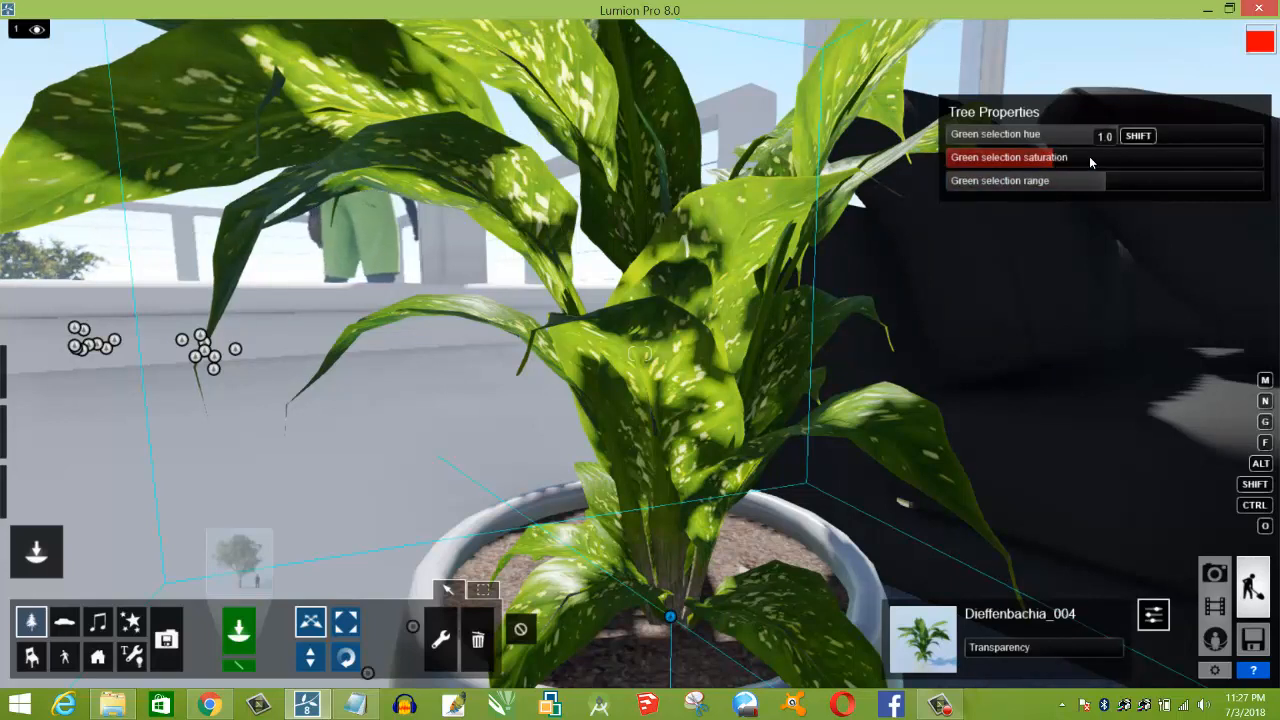
{"action": "left_click_drag", "start_coordinate": [1123, 160], "coordinate": [1276, 170]}
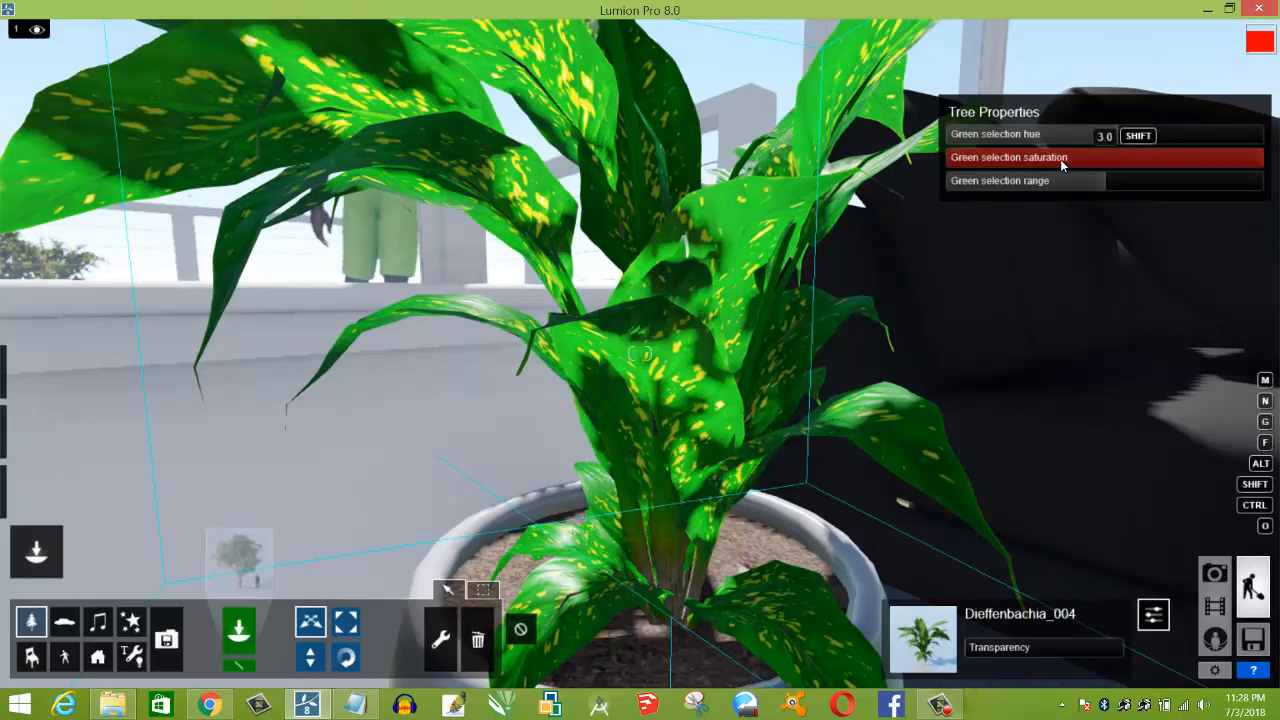
{"action": "left_click_drag", "start_coordinate": [1062, 165], "coordinate": [935, 160]}
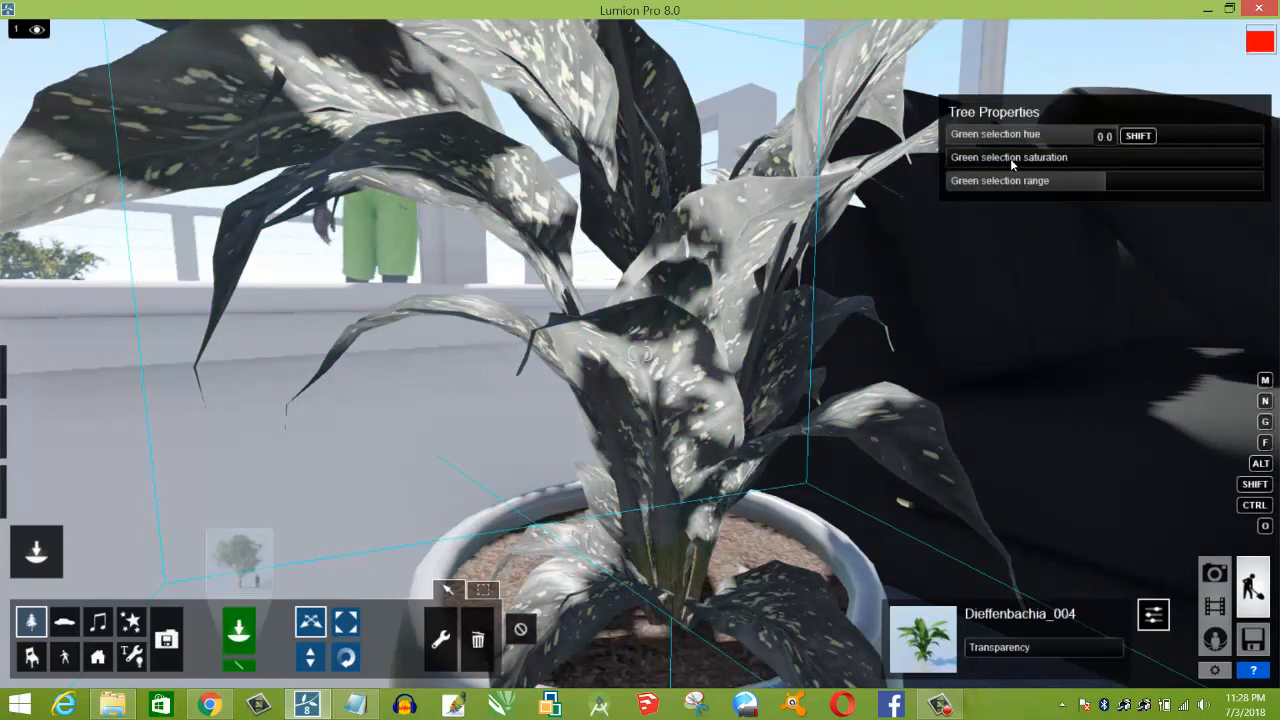
{"action": "mouse_move", "coordinate": [1012, 165]}
{"action": "left_mouse_down"}
{"action": "mouse_move", "coordinate": [1100, 157]}
{"action": "mouse_move", "coordinate": [1024, 161]}
{"action": "mouse_move", "coordinate": [1020, 180]}
{"action": "left_mouse_up"}
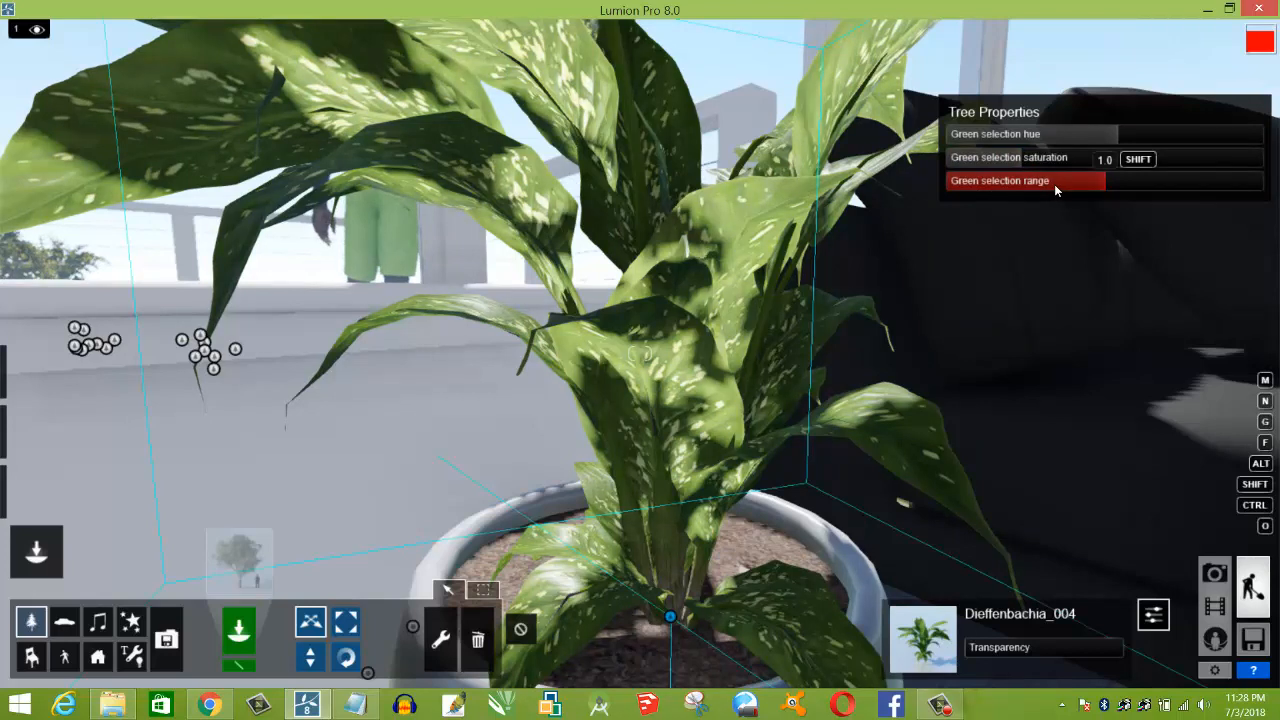
Step: Vary the plant's green selection range from 0.1 upward, settling just below 1.0
{"action": "left_click_drag", "start_coordinate": [1048, 183], "coordinate": [952, 190]}
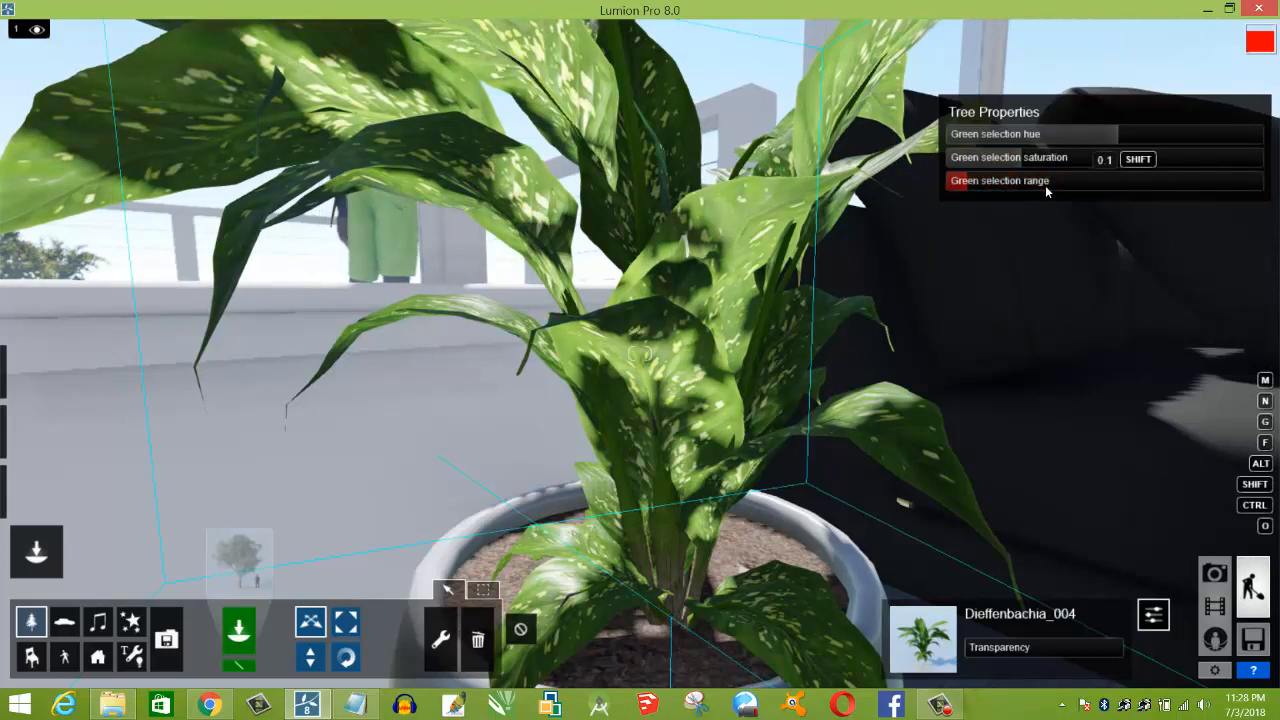
{"action": "left_click_drag", "start_coordinate": [1045, 185], "coordinate": [1159, 193]}
{"action": "left_click_drag", "start_coordinate": [1175, 190], "coordinate": [1096, 190]}
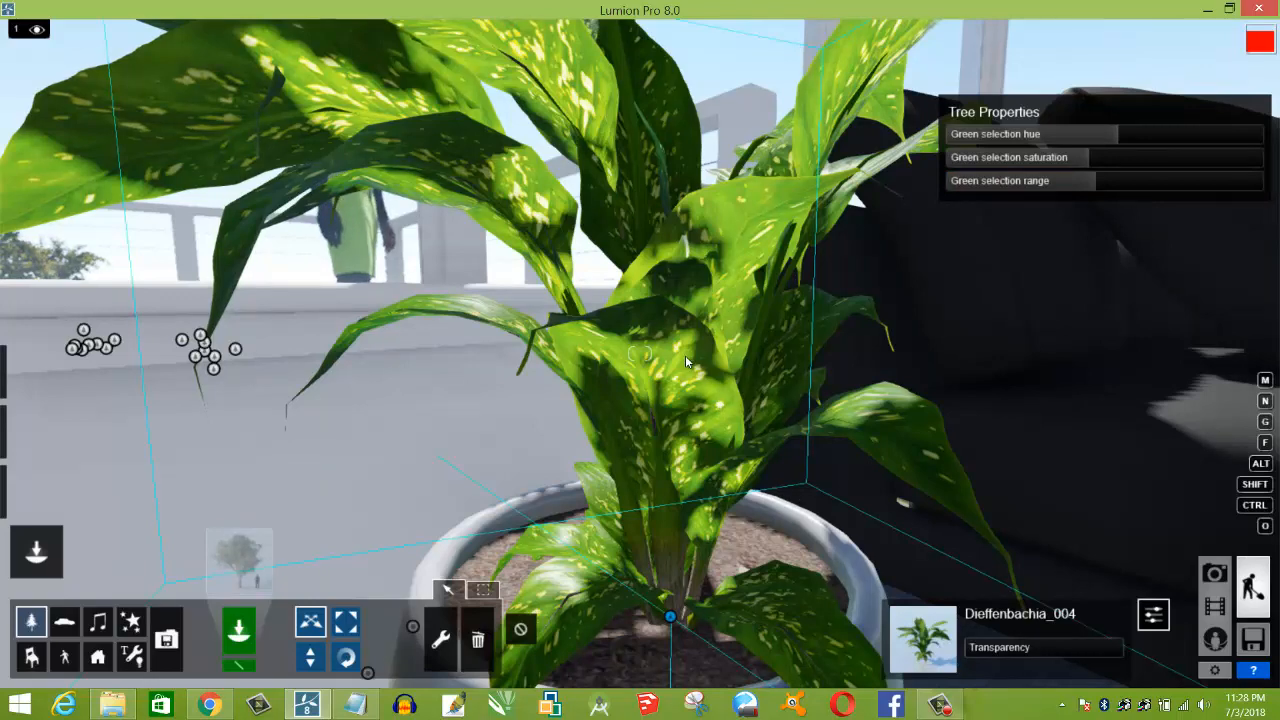
Step: Frame the whole potted plant in Photo mode and store that camera view in the empty Photo 7 slot
{"action": "right_click_drag", "start_coordinate": [685, 355], "coordinate": [727, 301]}
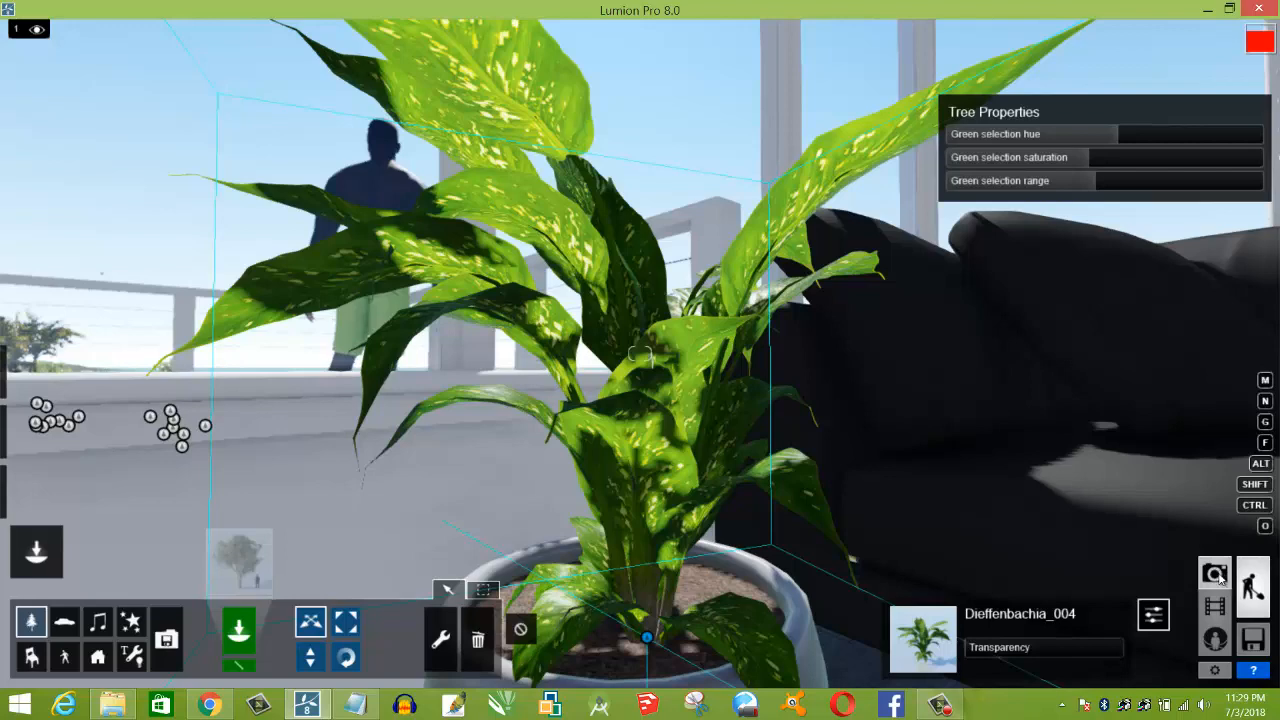
{"action": "left_click", "coordinate": [1218, 573]}
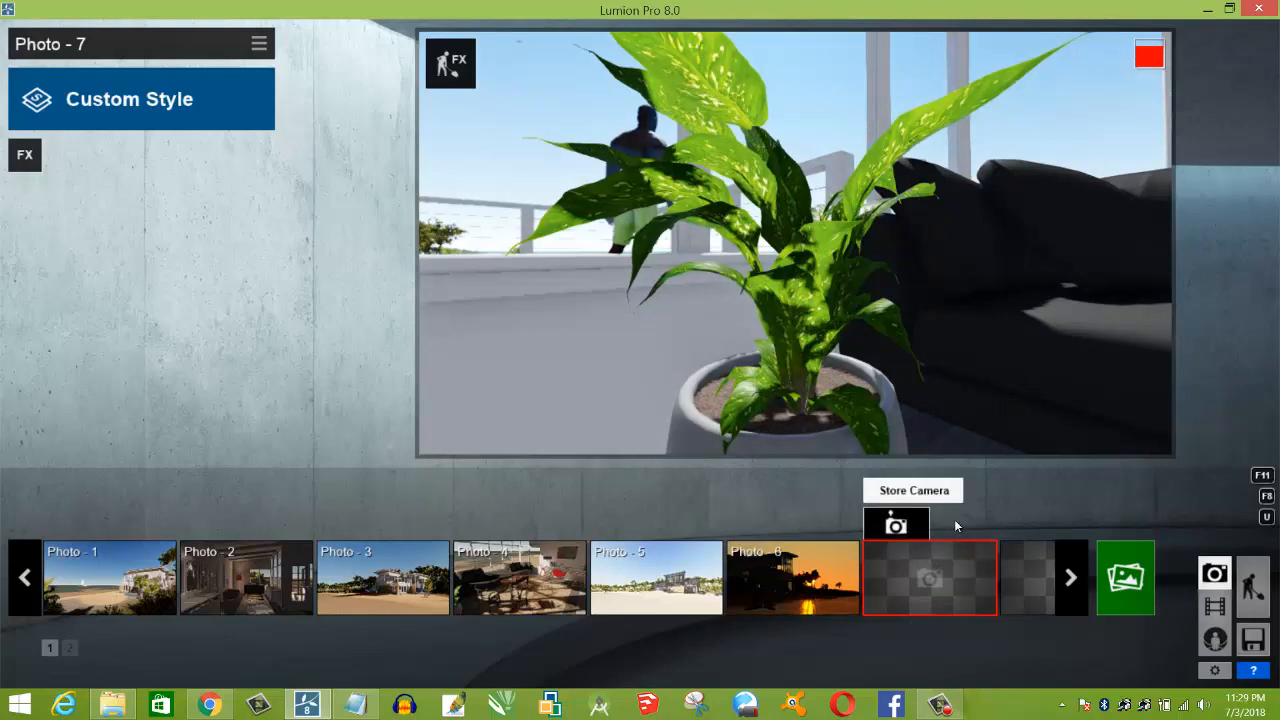
{"action": "left_click", "coordinate": [936, 569]}
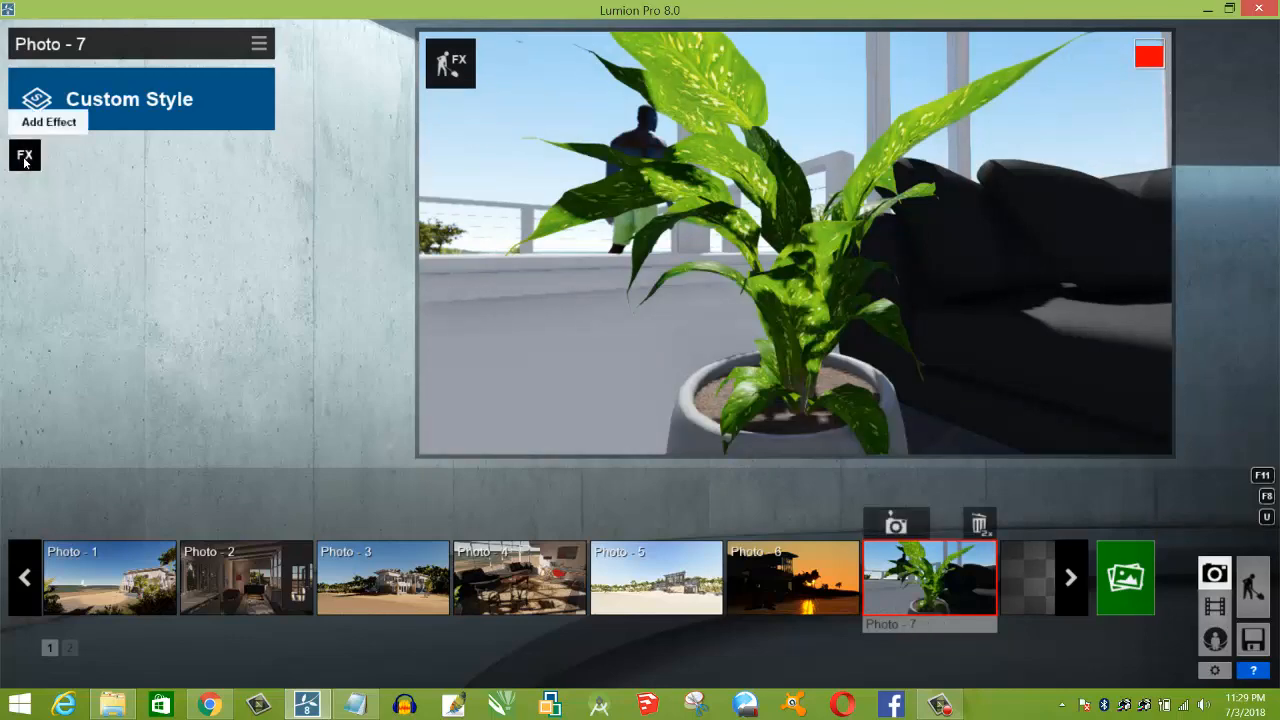
Step: Add a Sun effect to Photo 7, set the sun height to 0.4 and adjust the sun heading so the leaves catch light
{"action": "left_click", "coordinate": [24, 158]}
{"action": "left_click", "coordinate": [335, 226]}
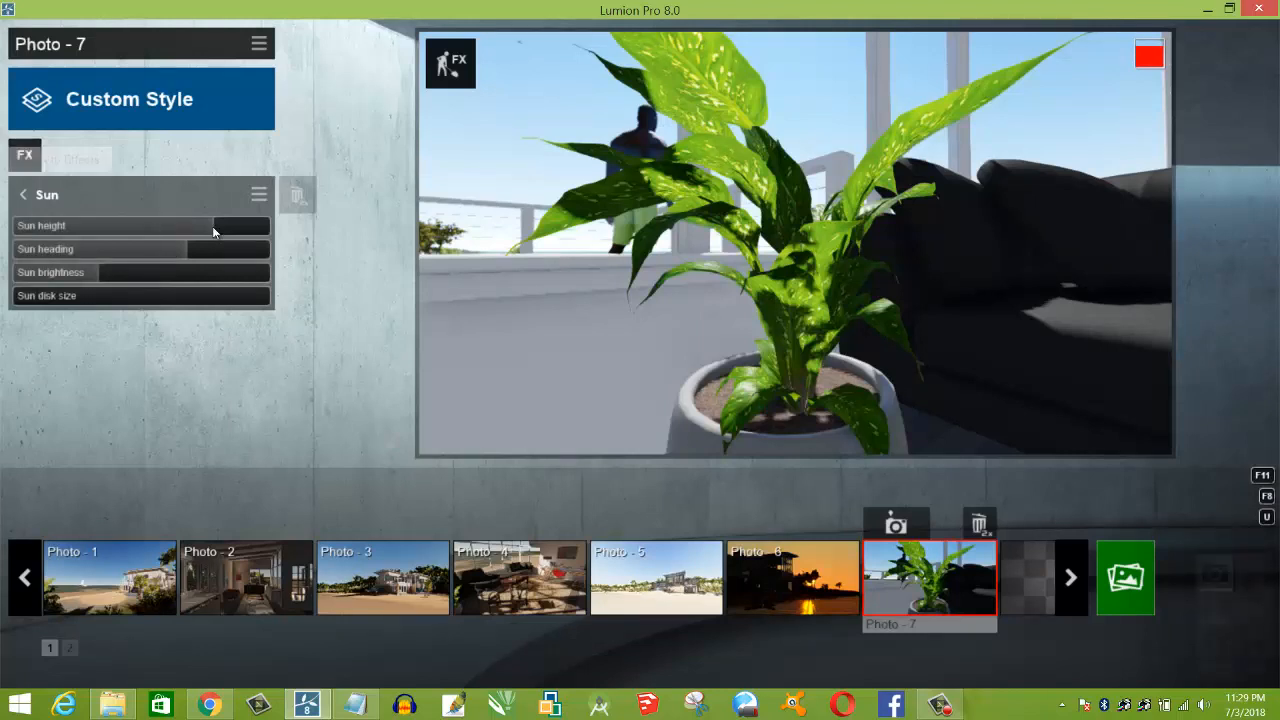
{"action": "mouse_move", "coordinate": [214, 231]}
{"action": "mouse_move", "coordinate": [214, 231]}
{"action": "left_mouse_down"}
{"action": "mouse_move", "coordinate": [174, 231]}
{"action": "mouse_move", "coordinate": [197, 229]}
{"action": "left_mouse_up"}
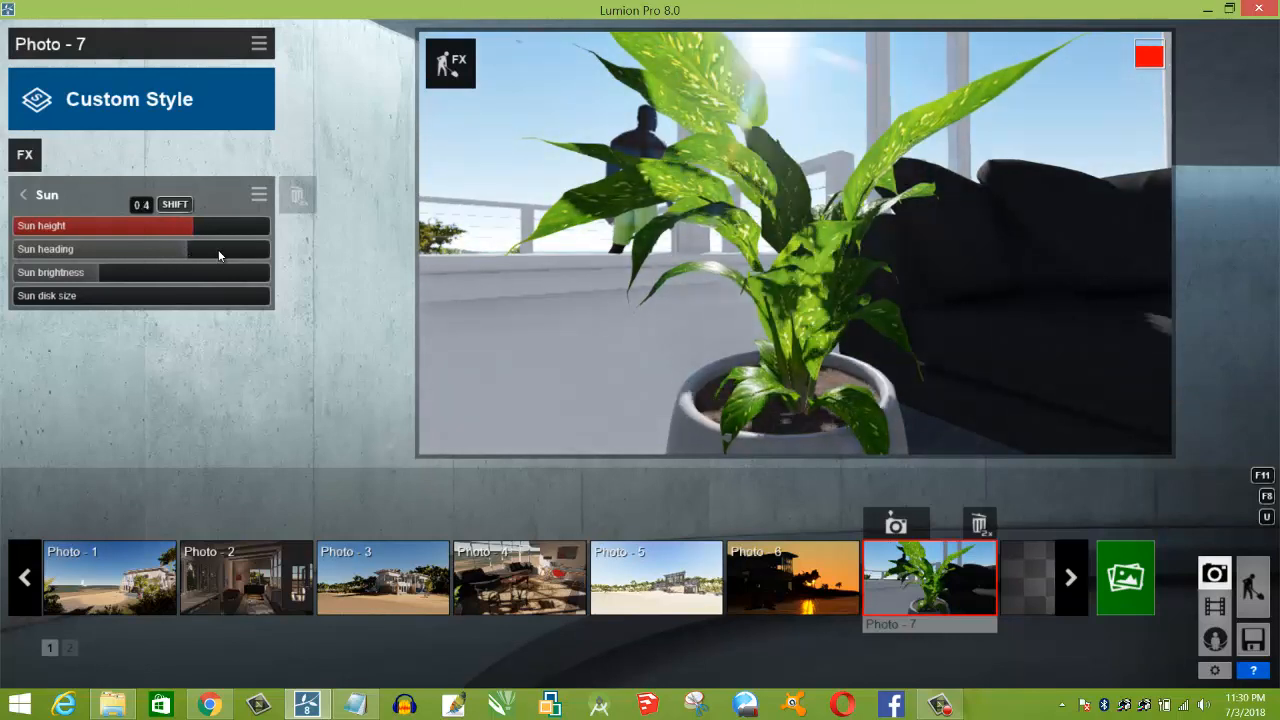
{"action": "left_click", "coordinate": [231, 249]}
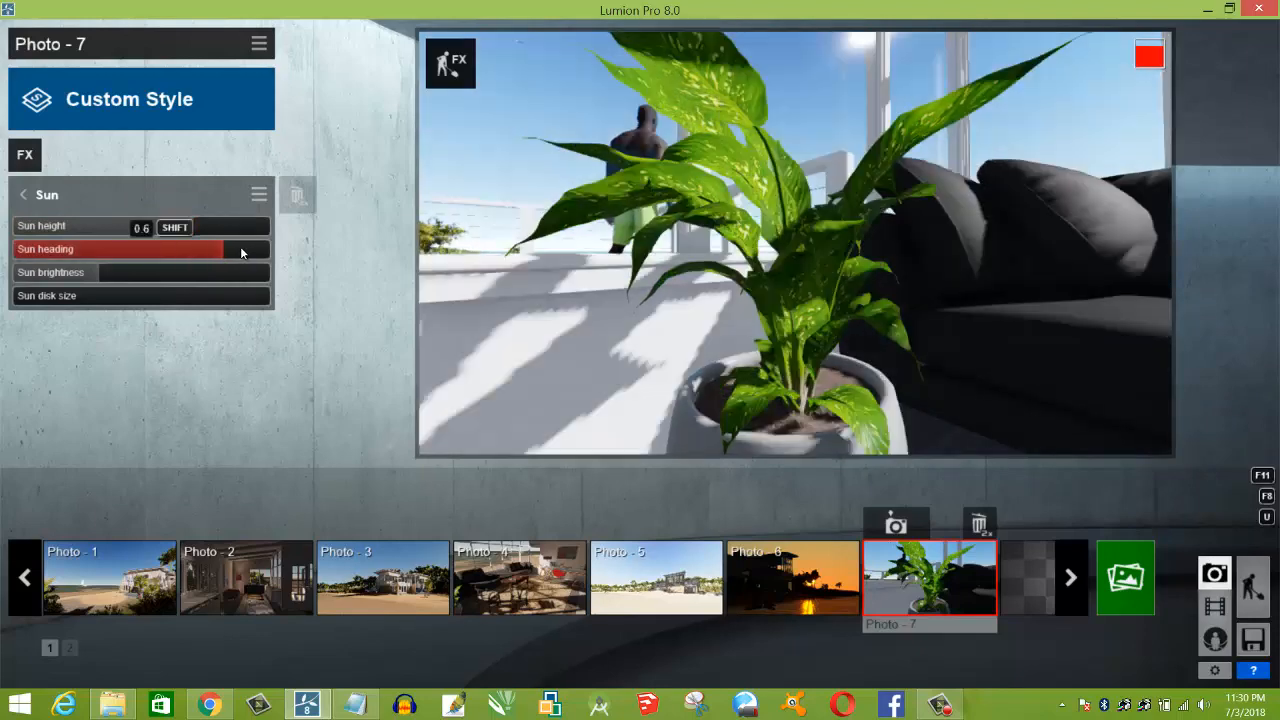
{"action": "left_click", "coordinate": [265, 250]}
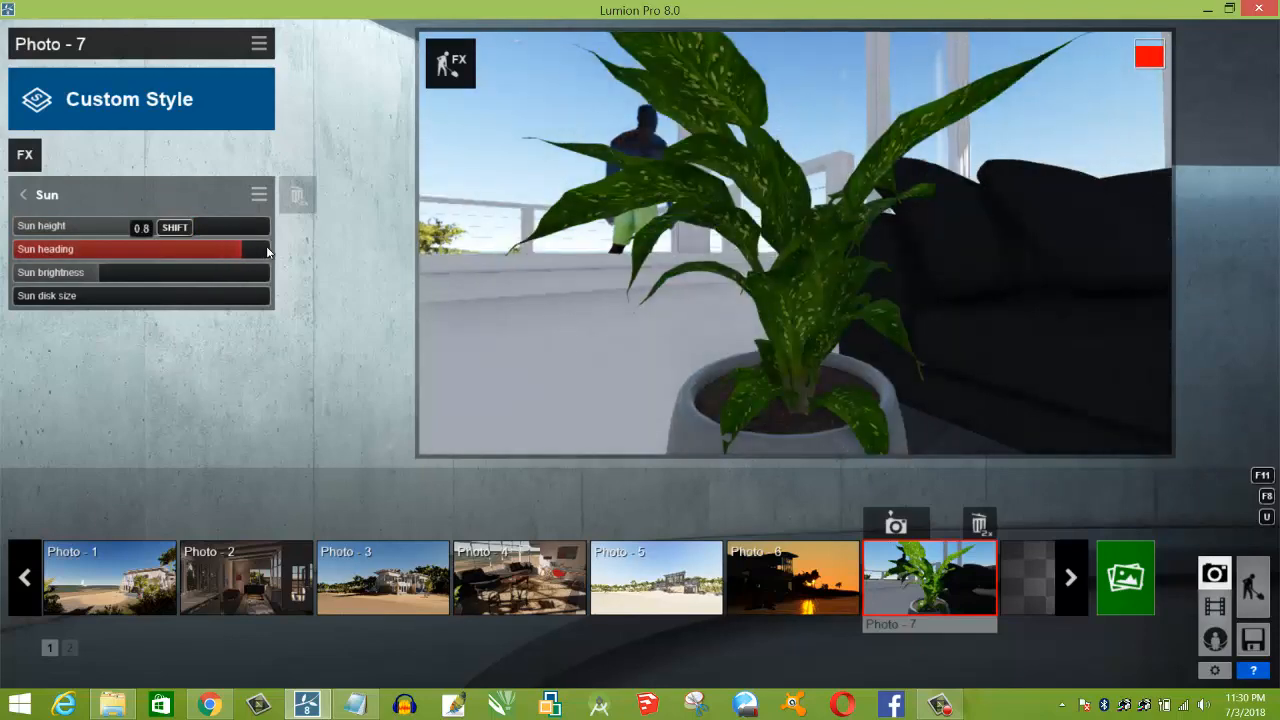
{"action": "left_click_drag", "start_coordinate": [217, 248], "coordinate": [158, 250]}
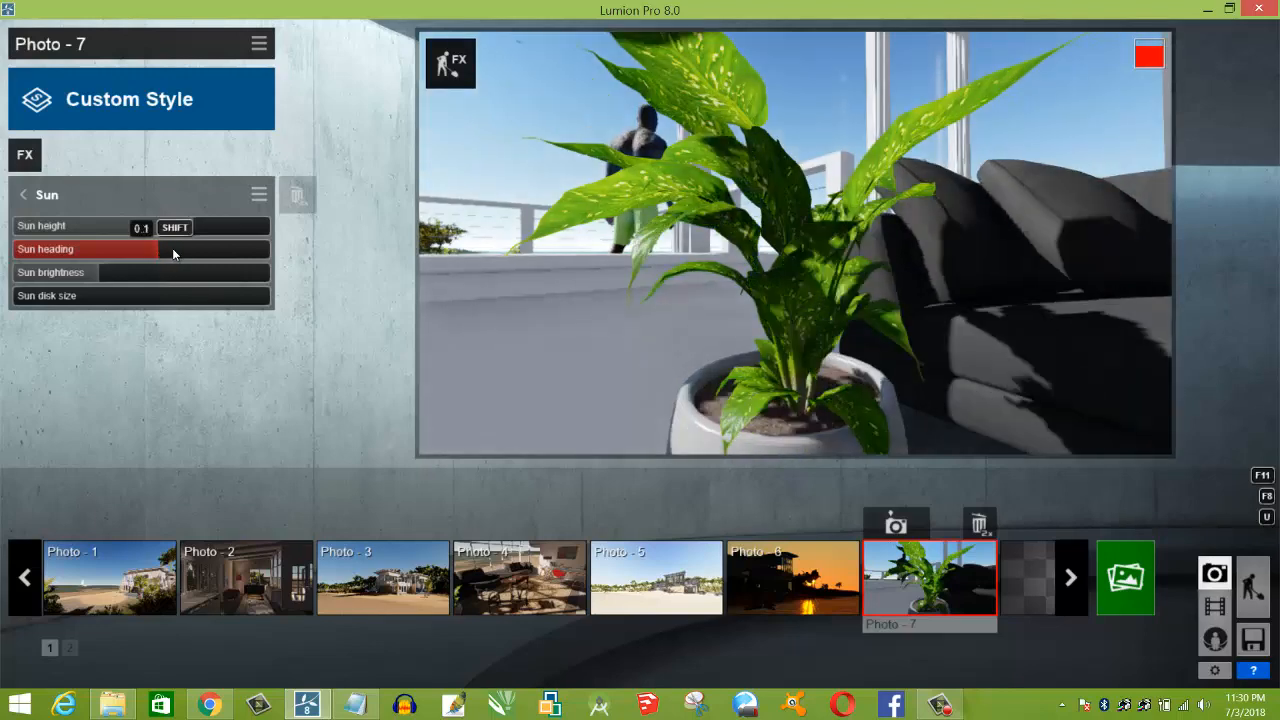
{"action": "left_click", "coordinate": [178, 250]}
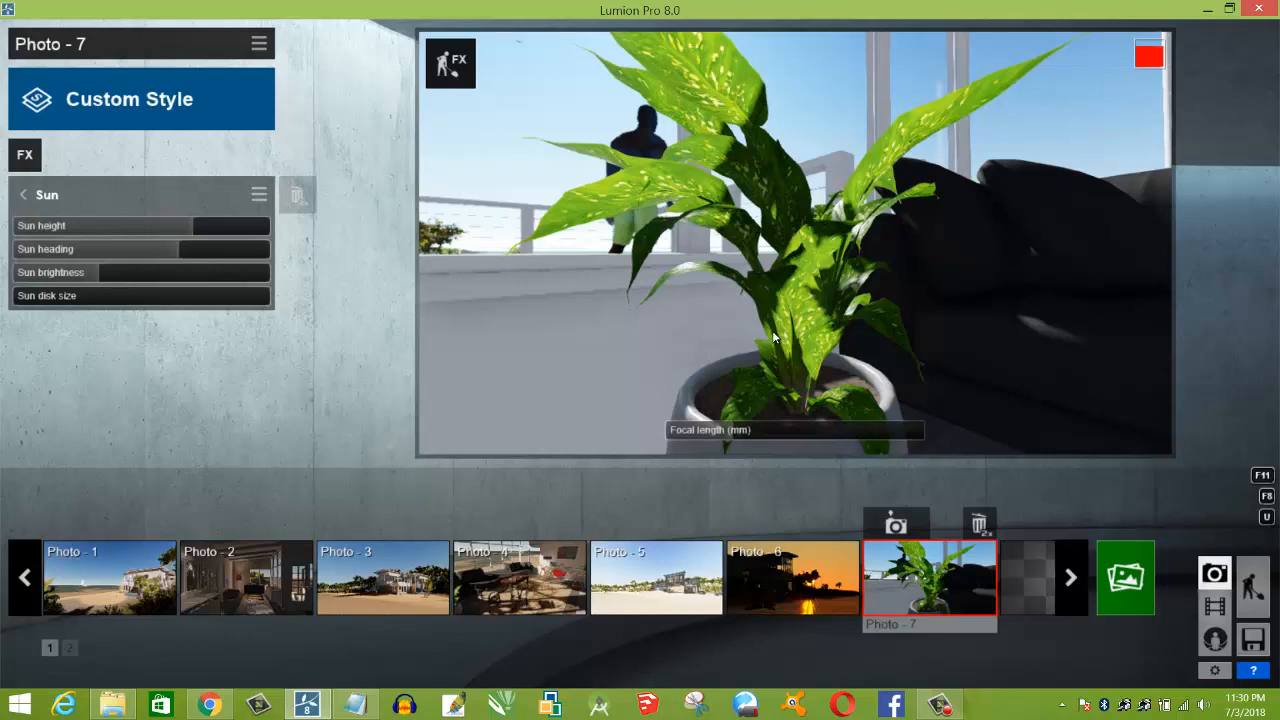
Step: Set the sun brightness to 0.5, lower the sun height slightly and turn the sun heading to about 0.6
{"action": "scroll", "coordinate": [773, 334], "scroll_direction": "down", "scroll_amount": 2}
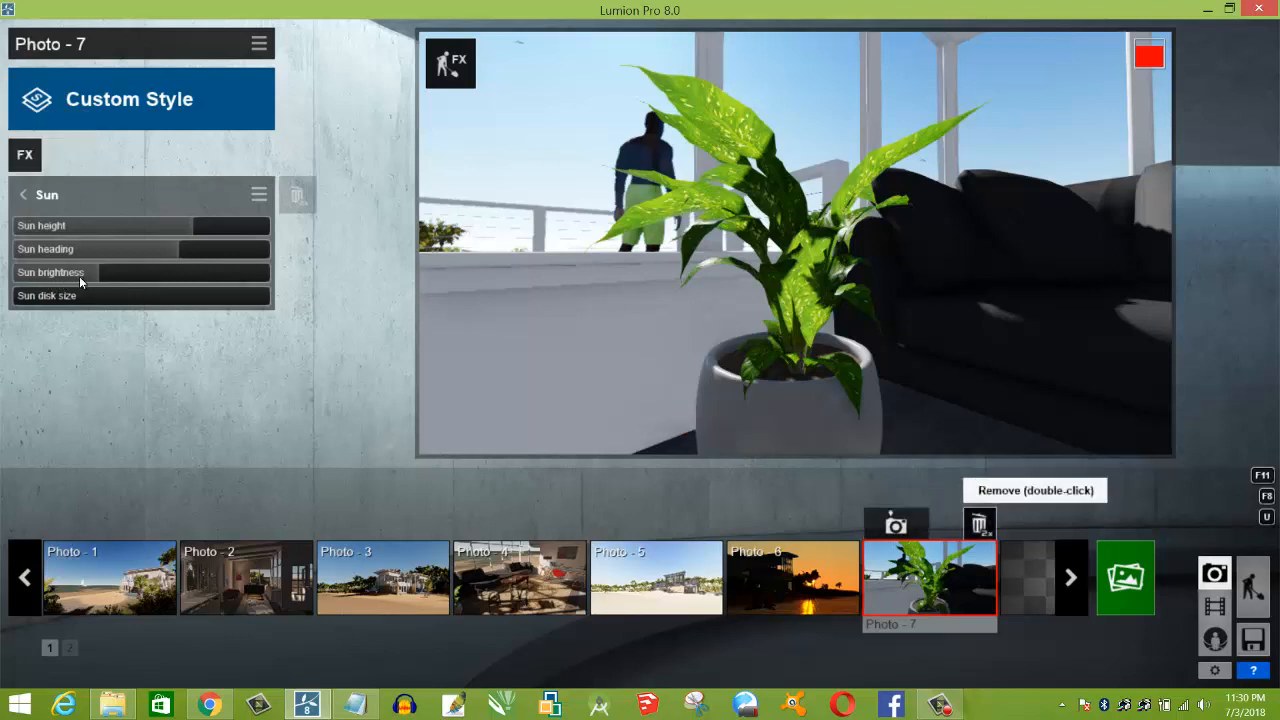
{"action": "mouse_move", "coordinate": [98, 272]}
{"action": "left_mouse_down"}
{"action": "mouse_move", "coordinate": [153, 274]}
{"action": "mouse_move", "coordinate": [76, 279]}
{"action": "left_mouse_up"}
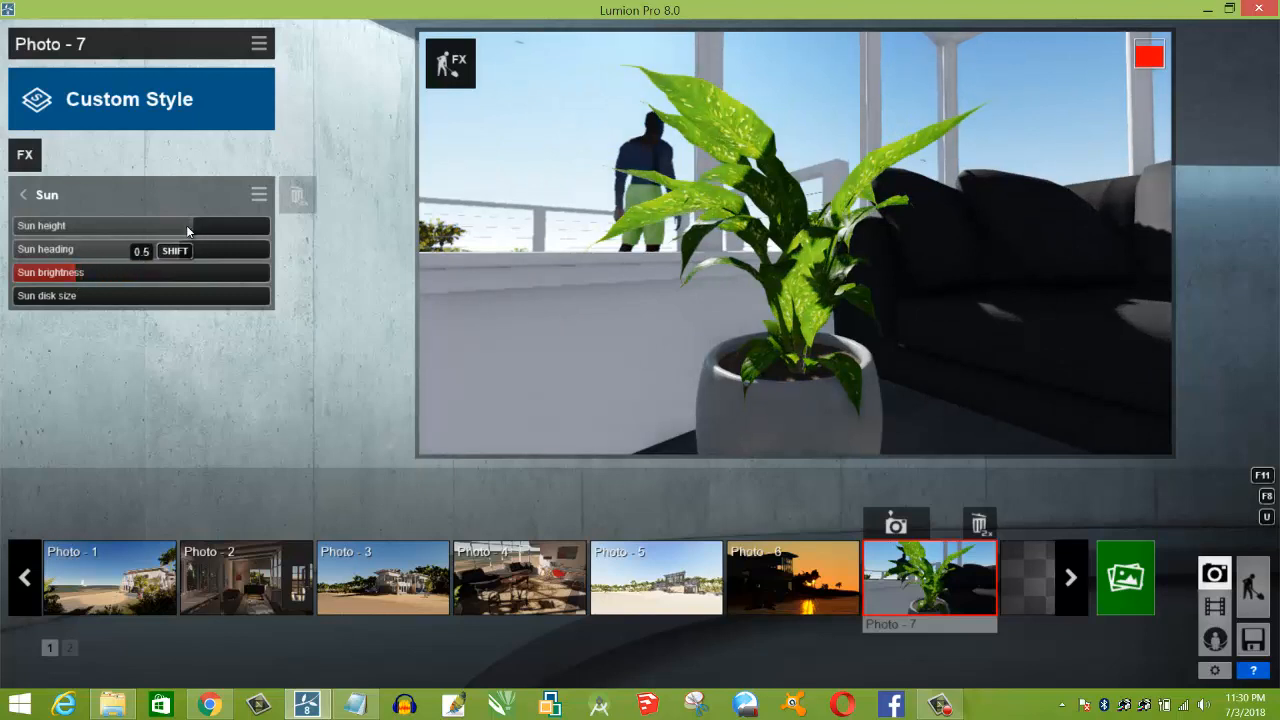
{"action": "left_click_drag", "start_coordinate": [174, 226], "coordinate": [223, 254]}
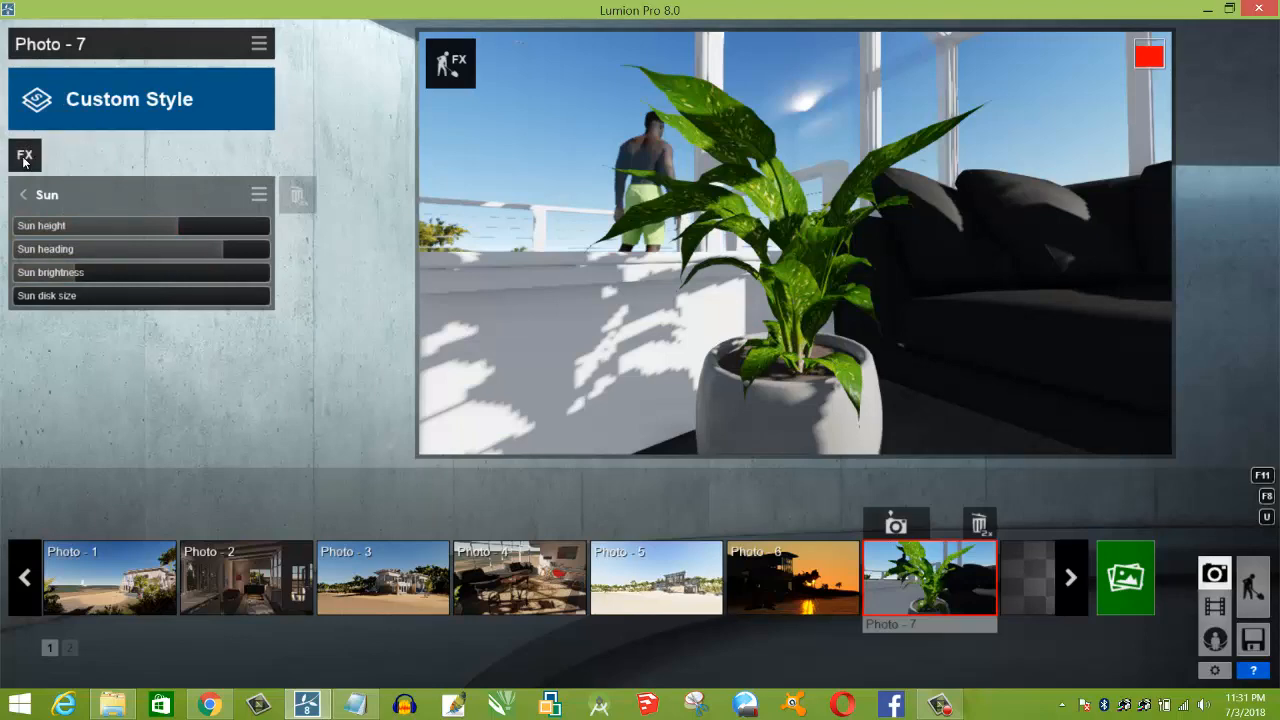
Step: Add the Sky and Clouds effect to Photo 7 and raise the high clouds for wispy clouds in the sky
{"action": "left_click", "coordinate": [25, 157]}
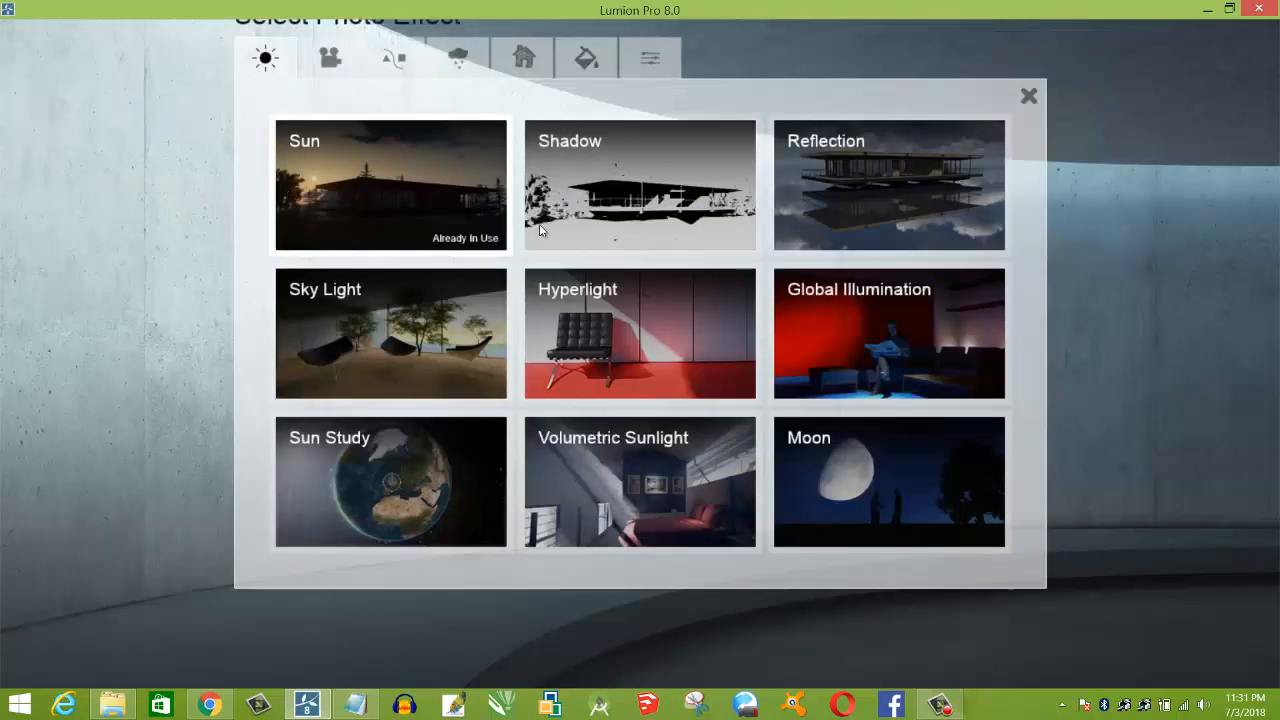
{"action": "left_click", "coordinate": [458, 57]}
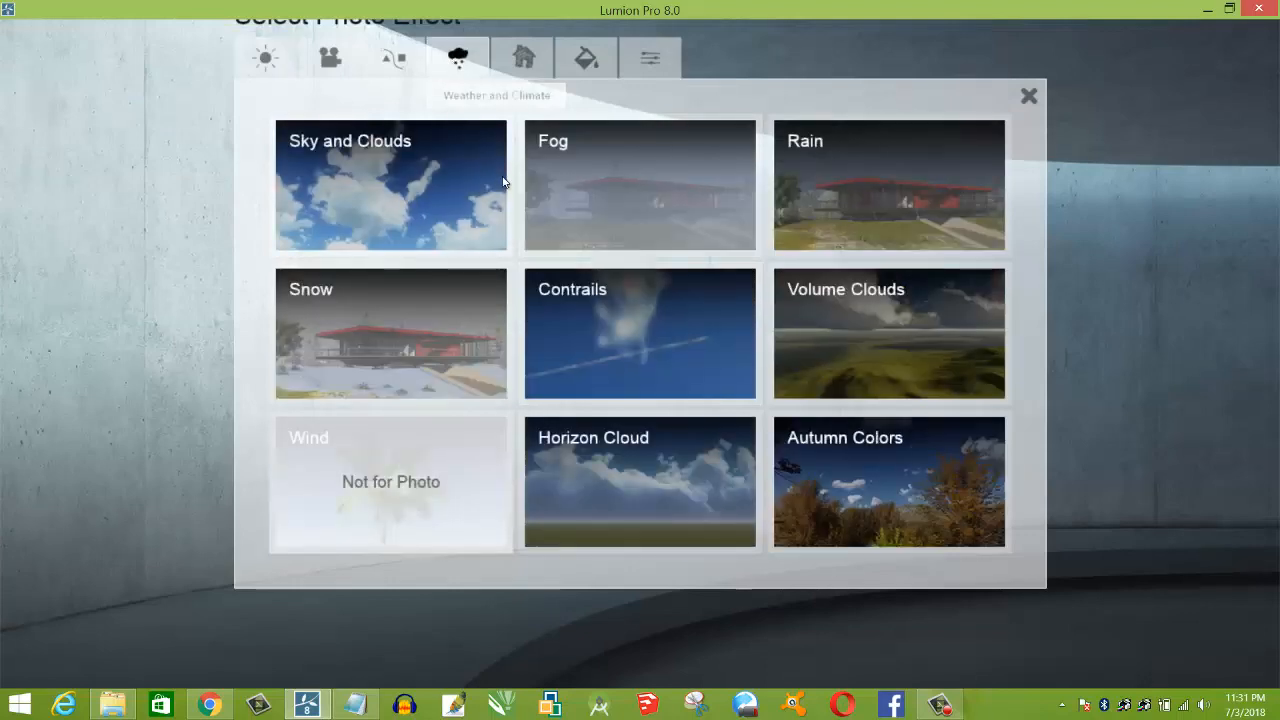
{"action": "left_click", "coordinate": [383, 208]}
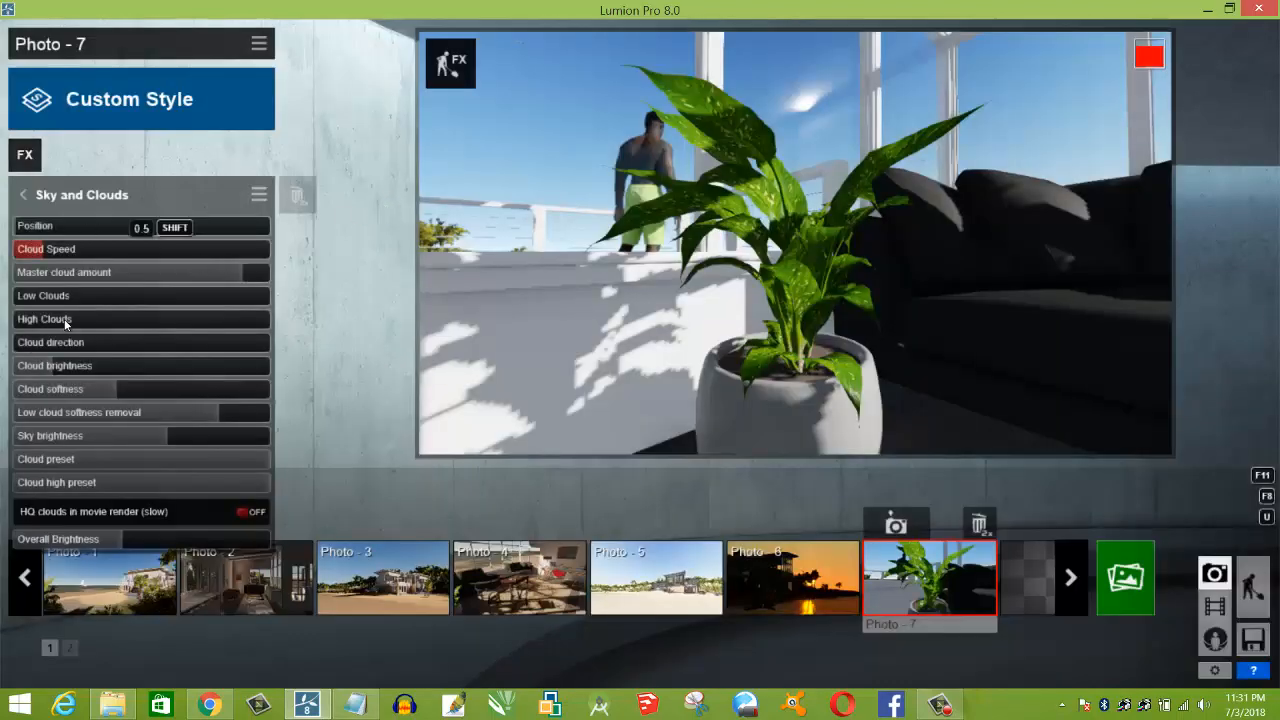
{"action": "left_click_drag", "start_coordinate": [93, 317], "coordinate": [30, 256]}
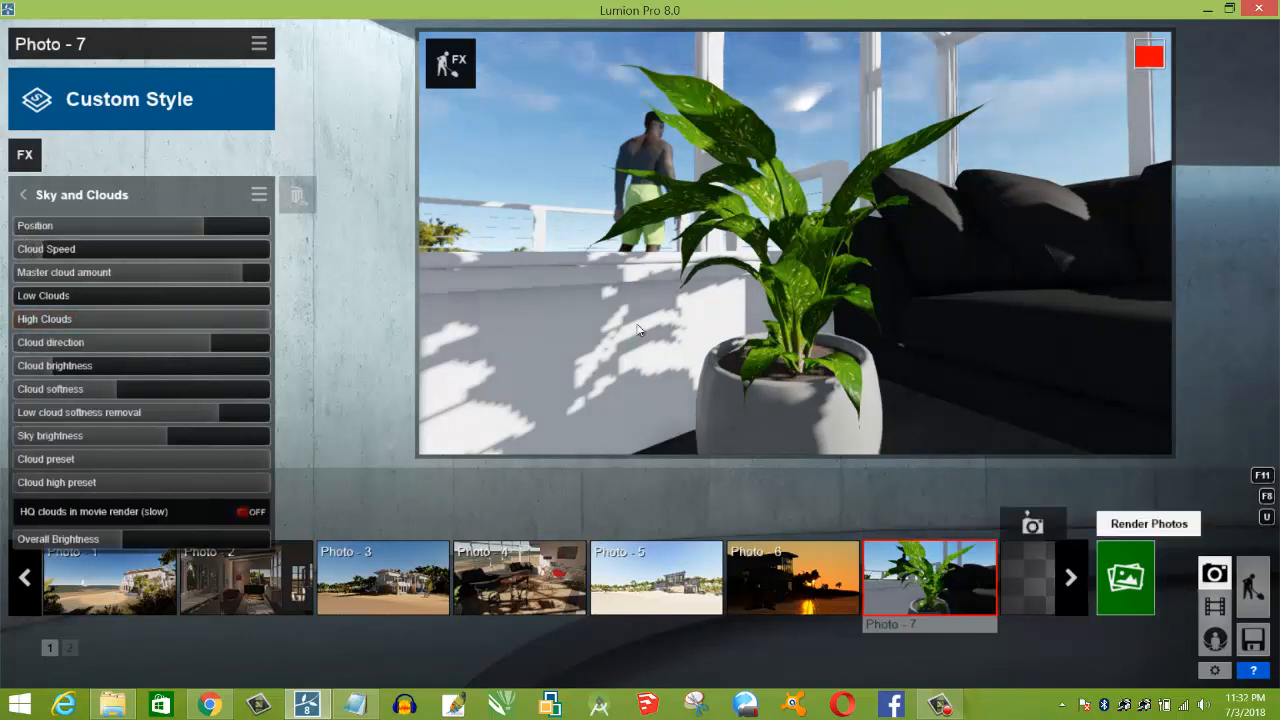